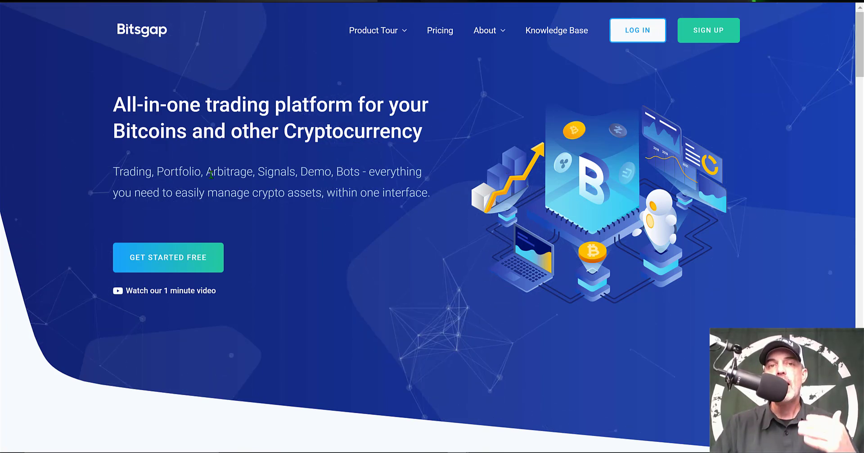
Review Bitsgap's feature summary and compare the Basic, Advanced and Pro plans, including the Advanced plan's active trading bots allowance.
drag(206, 171, 357, 171)
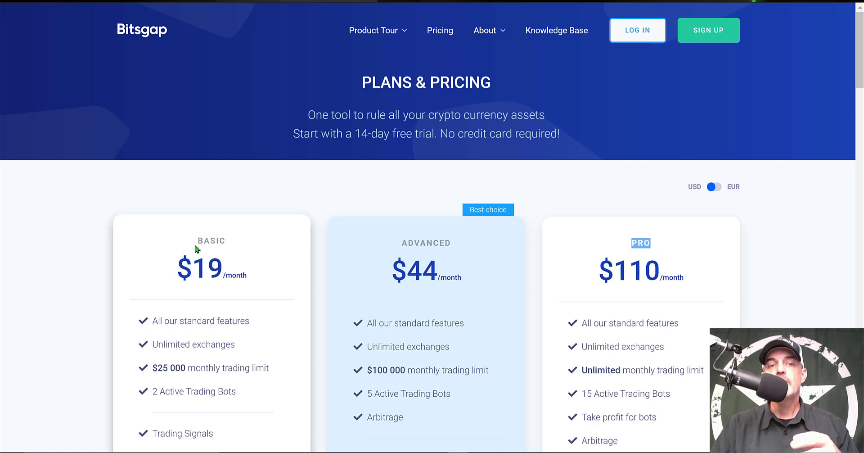
drag(196, 249, 246, 243)
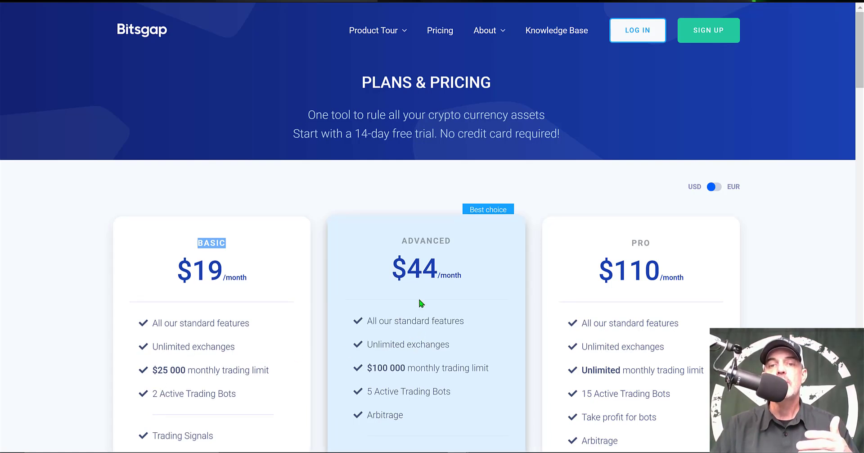
click(403, 242)
drag(403, 243, 460, 235)
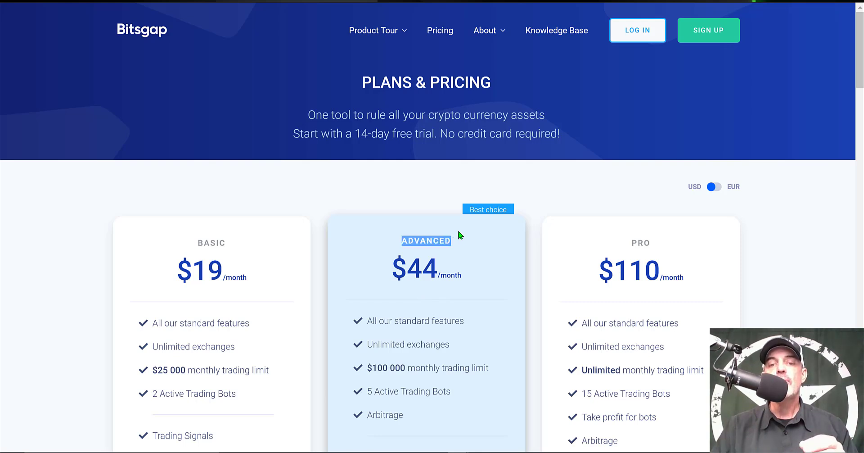
drag(367, 391, 430, 392)
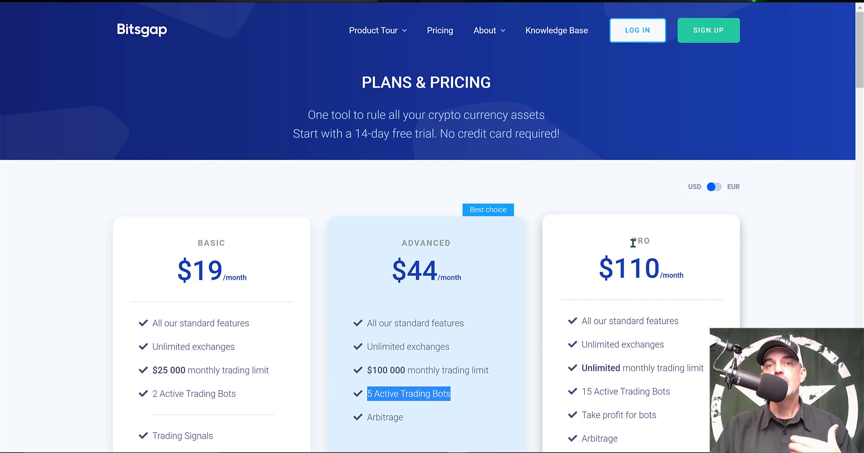
drag(637, 241, 668, 245)
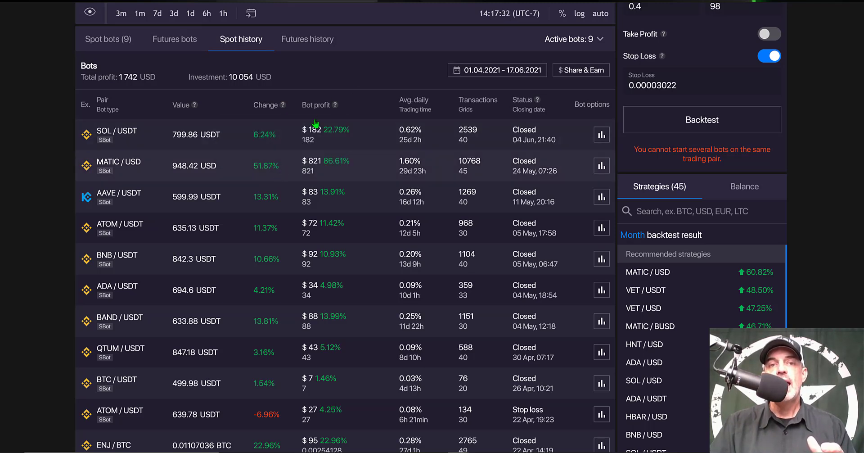
Examine the Bot profit and Change explanations in Bitsgap's spot history and the order options beside the Binance.US BAND trade history.
mouse_move(336, 106)
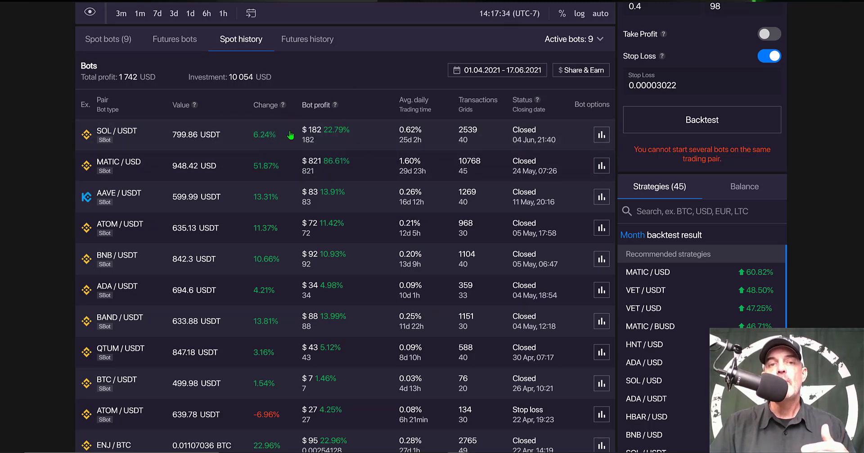
mouse_move(282, 107)
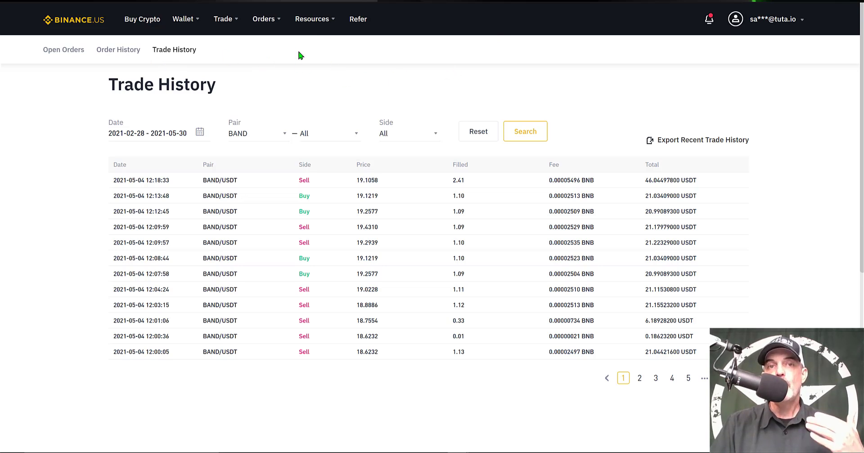
mouse_move(273, 18)
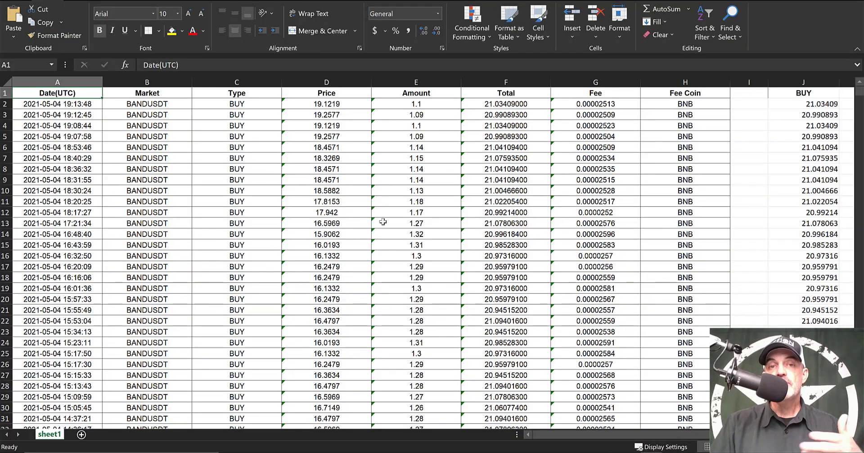
In the Excel sheet of exported BANDUSDT trades, highlight the BUY entries in the Type column from C2 to C11.
click(243, 94)
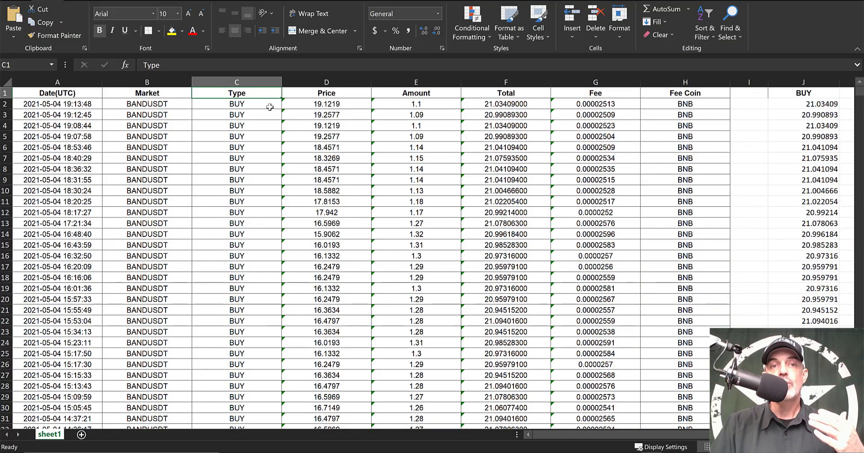
click(243, 105)
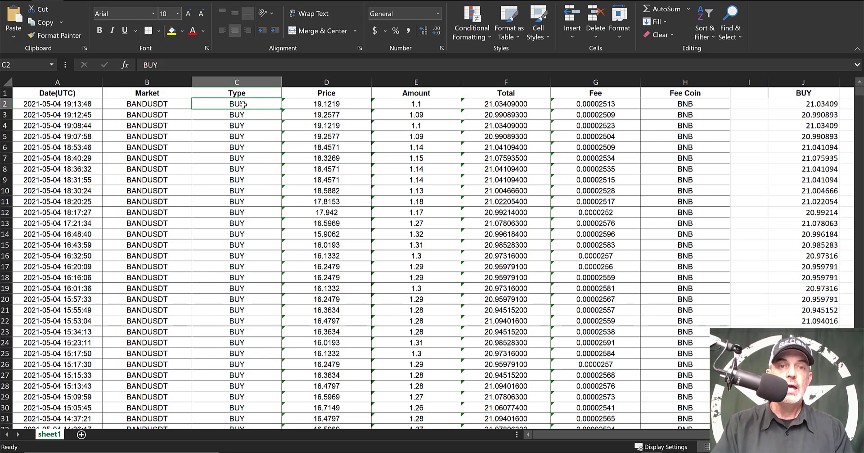
key(shift+Down)
key(shift+Down)
key(shift+Down)
key(shift+Down)
key(shift+Down)
key(shift+Down)
key(shift+Down)
key(shift+Down)
key(shift+Down)
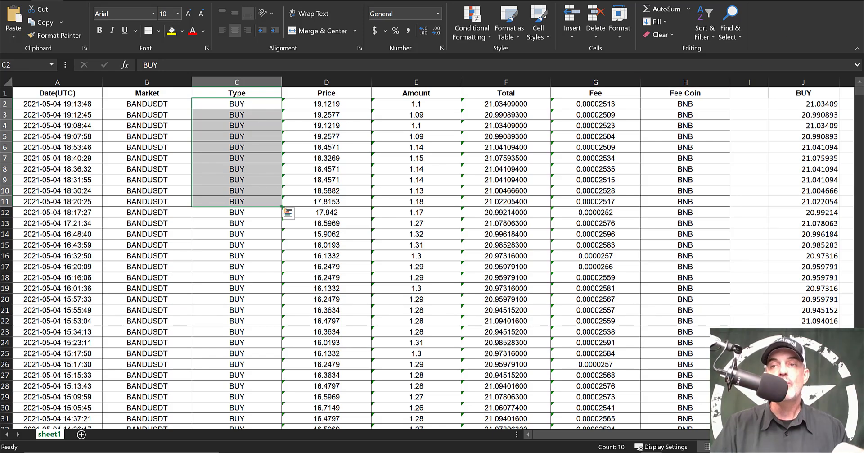
Review the BUY amounts in column J and the AutoSum options, and inspect the sell total and difference in row 649.
click(813, 93)
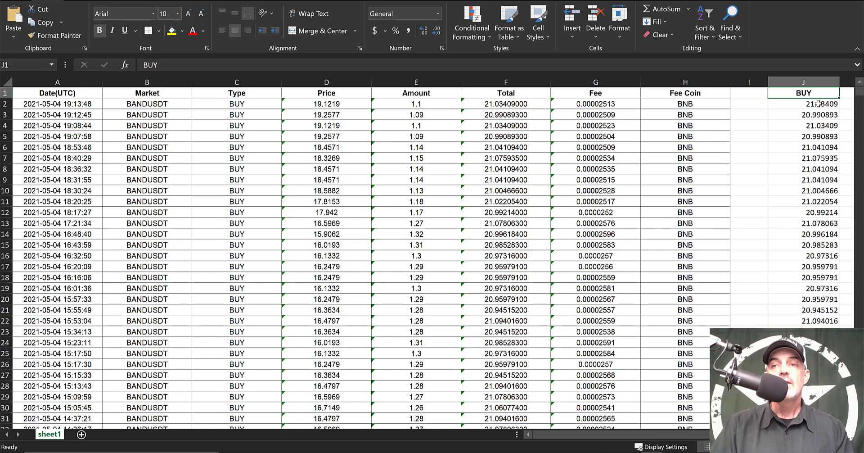
click(819, 104)
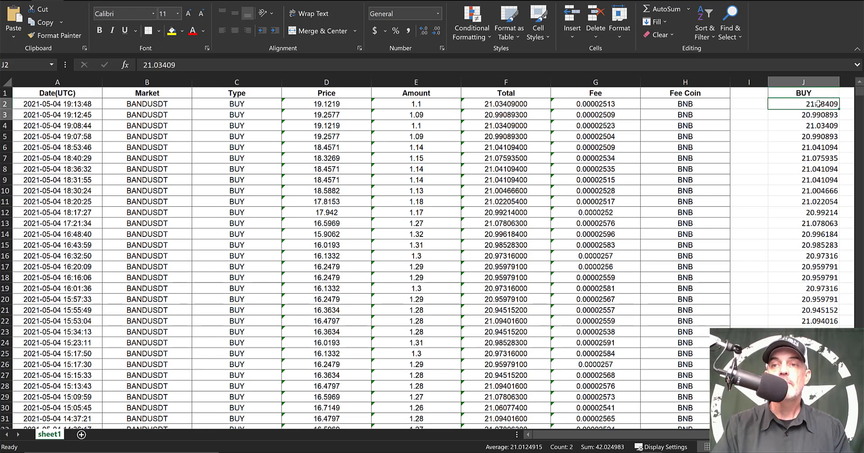
key(shift+Down)
key(shift+Down)
key(ctrl+shift+Down)
click(688, 9)
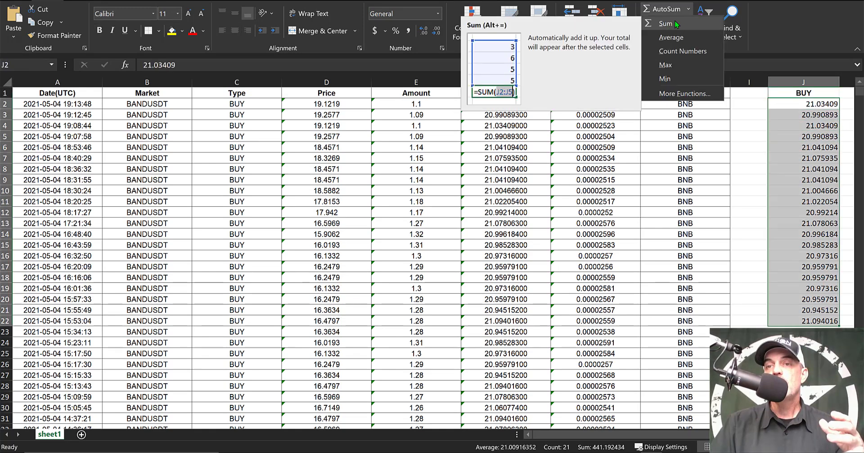
key(Escape)
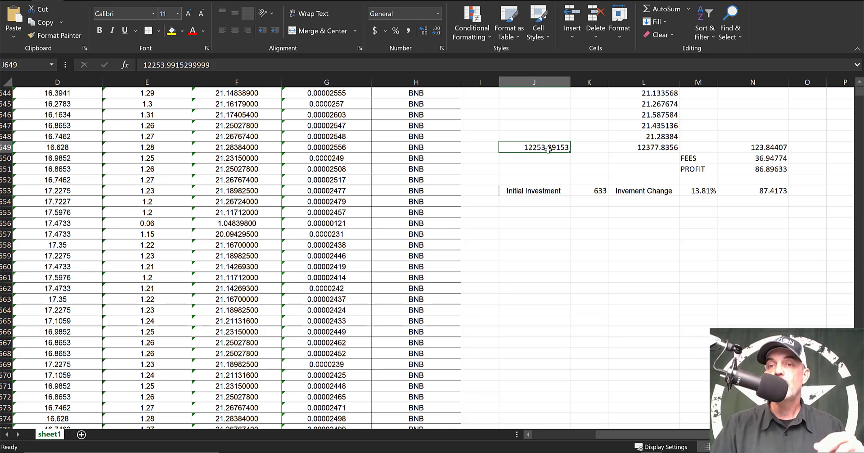
click(666, 148)
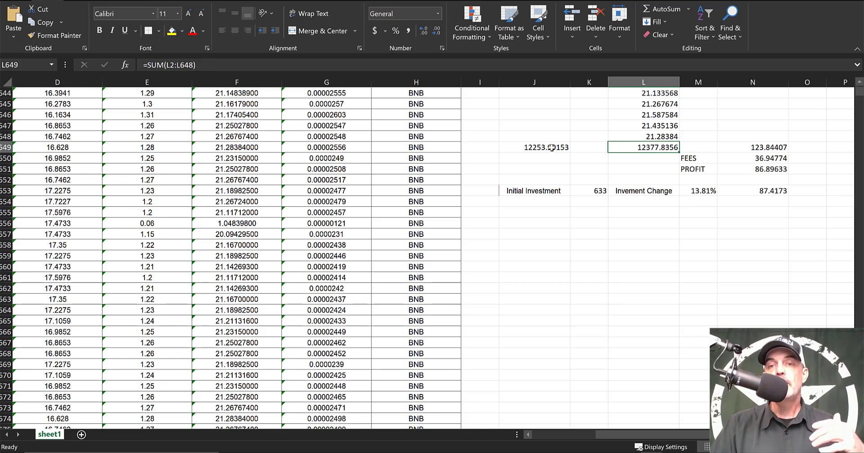
click(764, 146)
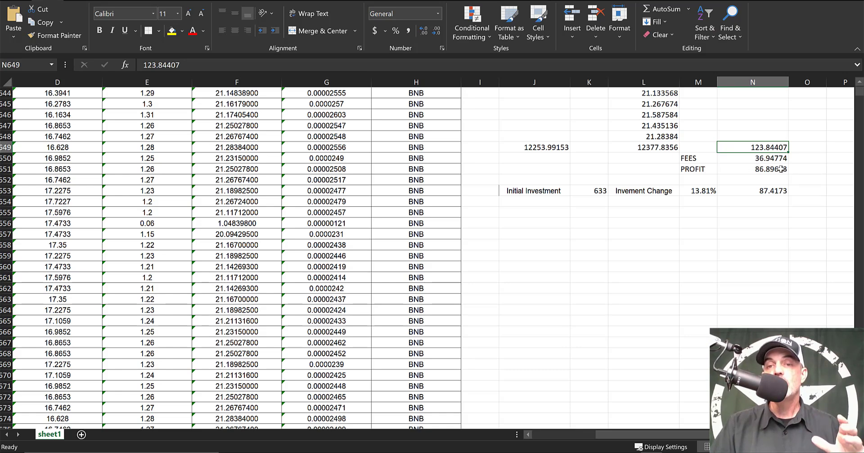
Change the "Initial Investment" label in cell J653 to "Investment Value".
click(534, 191)
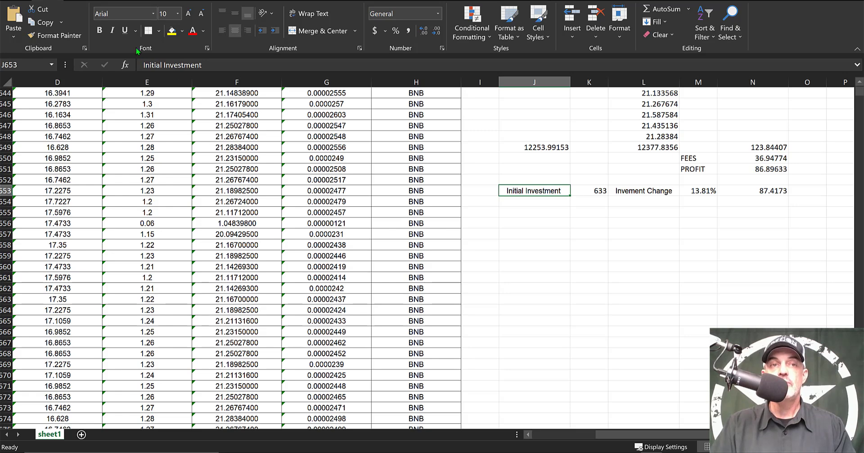
click(160, 65)
double_click(153, 65)
key(Delete)
text(Value)
key(Return)
key(Return)
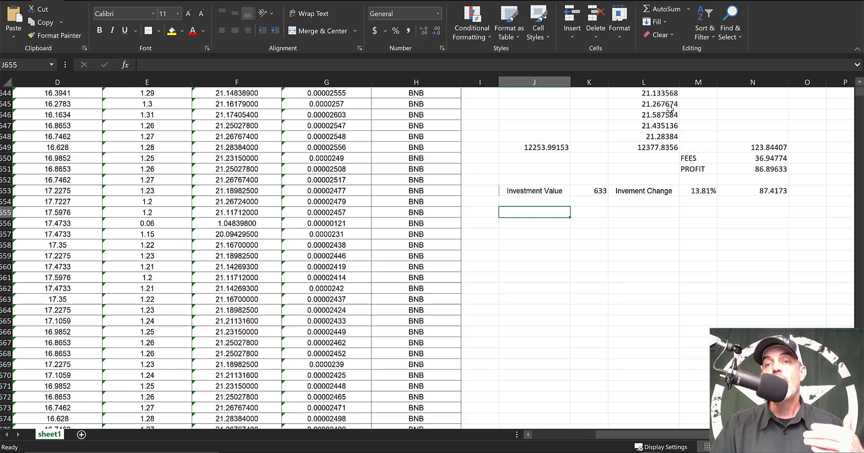
Check the investment change percentage in M653, and review the total profit and investment figures in Bitsgap's spot history.
click(662, 115)
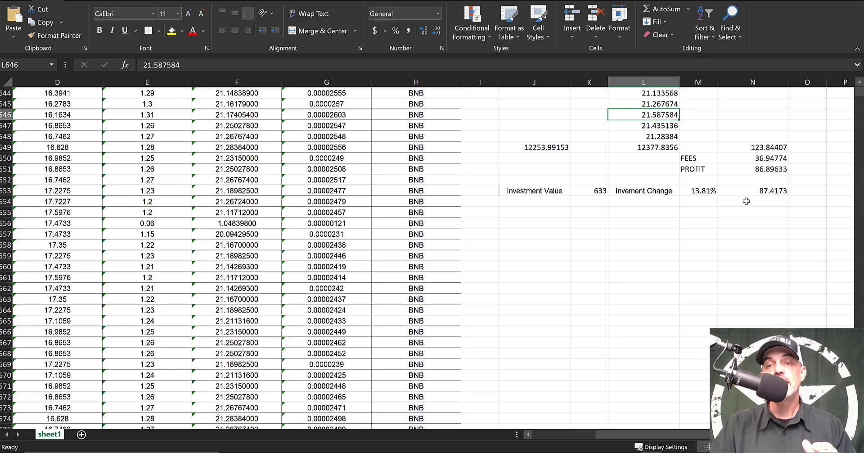
click(698, 191)
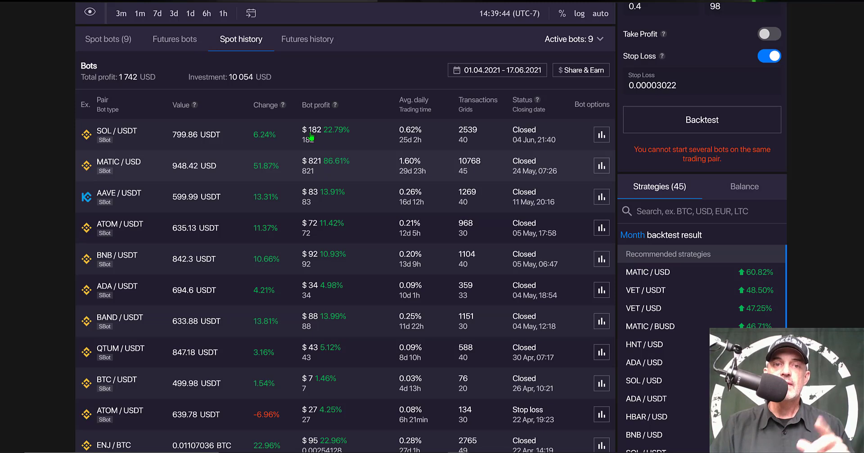
drag(119, 77, 137, 77)
click(83, 66)
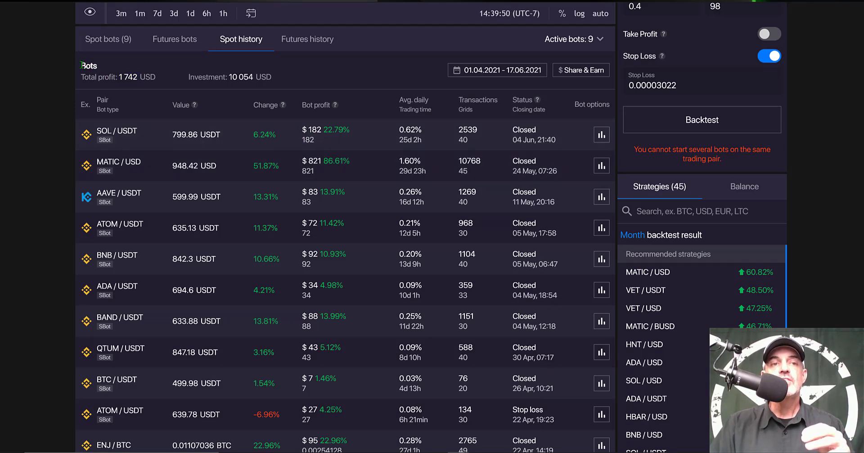
triple_click(115, 75)
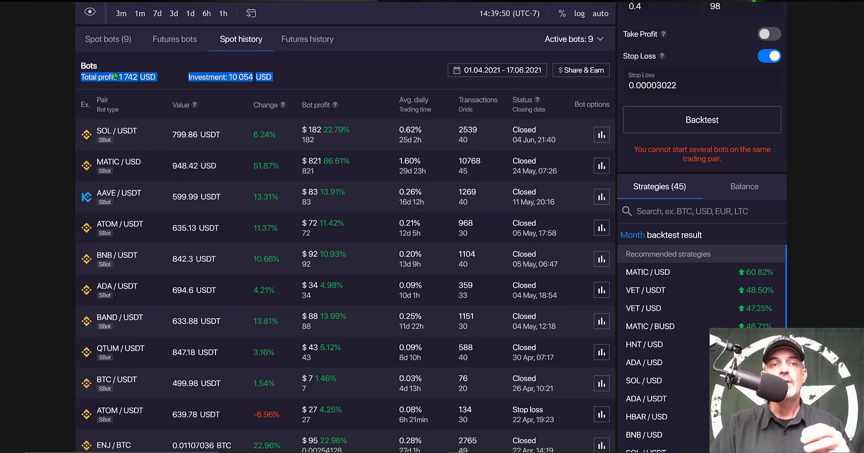
click(142, 75)
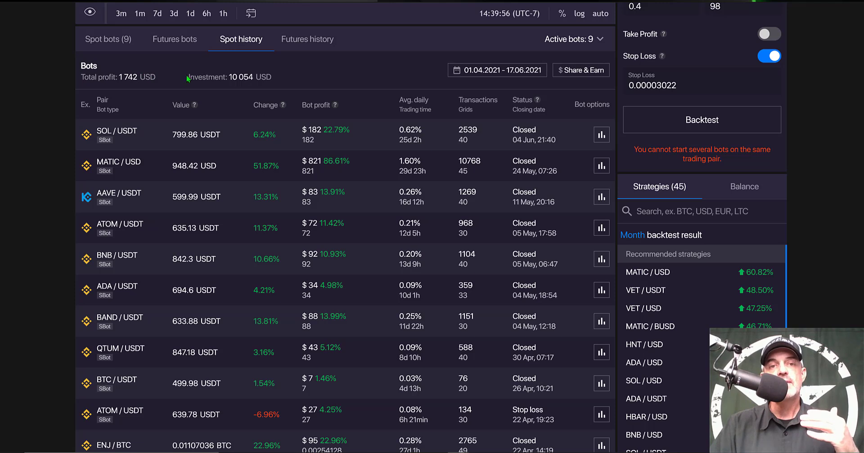